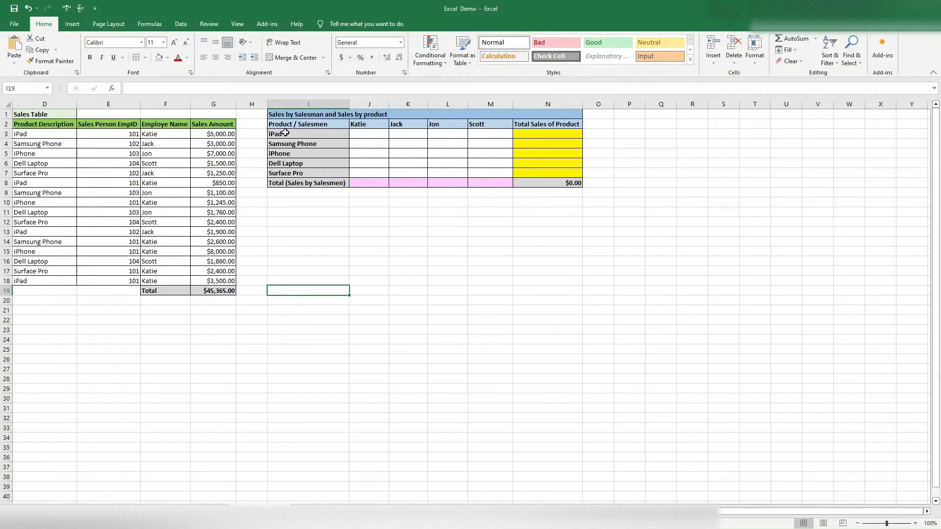
Start a SUMIFS formula in J3 with sum range G2:G18, product criteria range D2:D18 and criterion I3
{"action": "left_click_drag", "start_coordinate": [281, 134], "coordinate": [296, 172]}
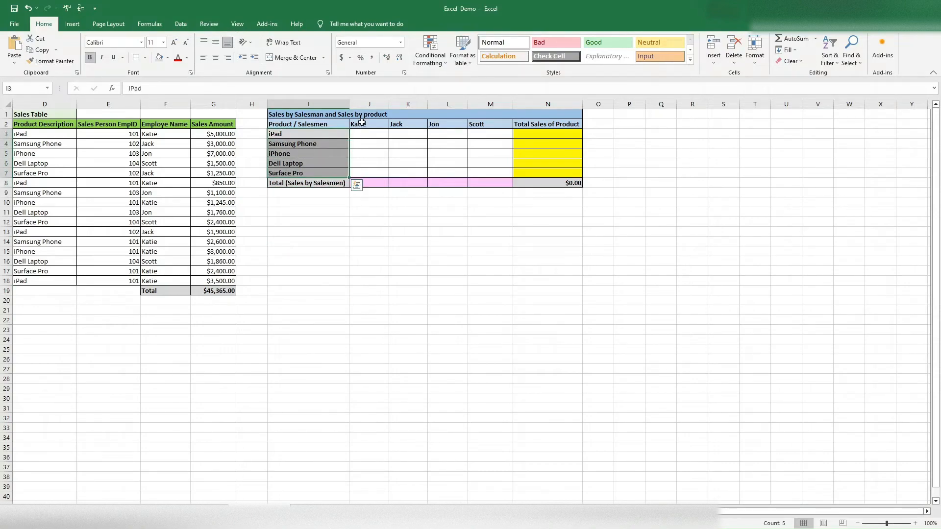
{"action": "left_click_drag", "start_coordinate": [361, 122], "coordinate": [478, 126]}
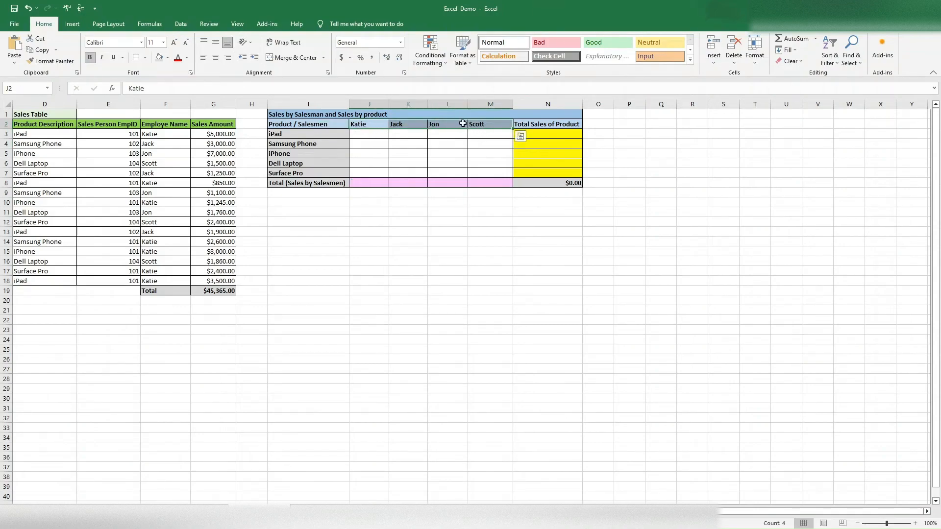
{"action": "left_click", "coordinate": [363, 134]}
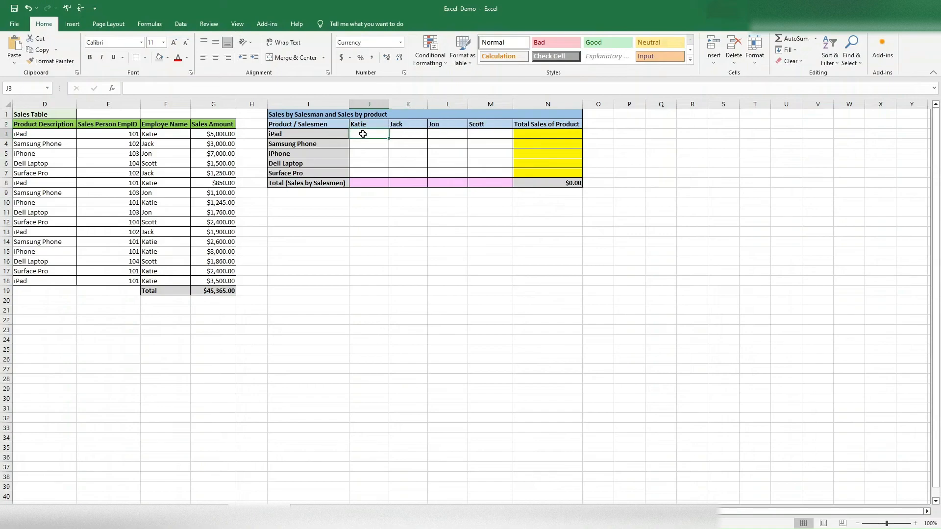
{"action": "type", "text": "="}
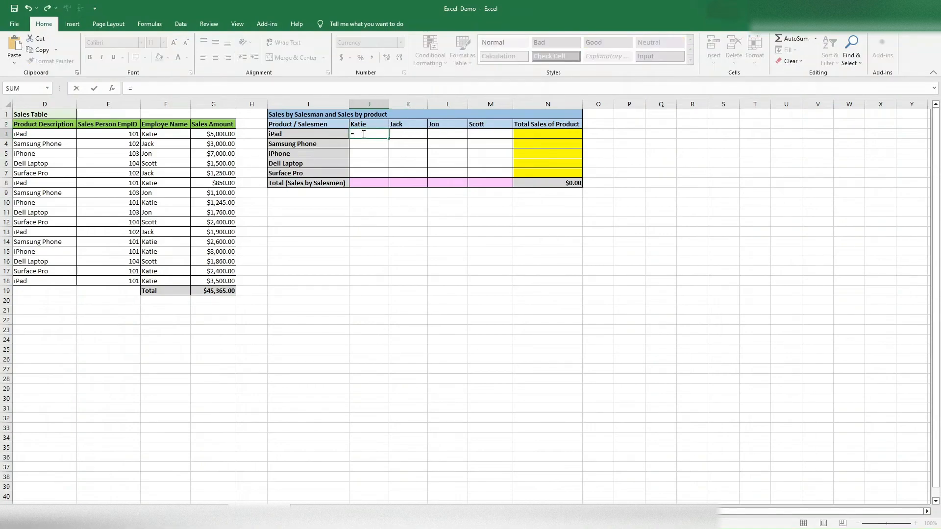
{"action": "type", "text": "sumifs("}
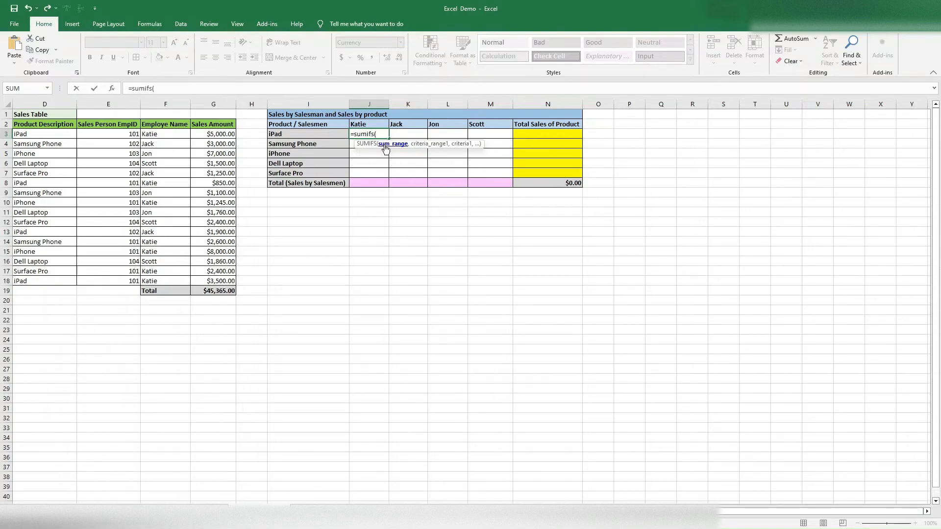
{"action": "left_click_drag", "start_coordinate": [209, 125], "coordinate": [212, 286]}
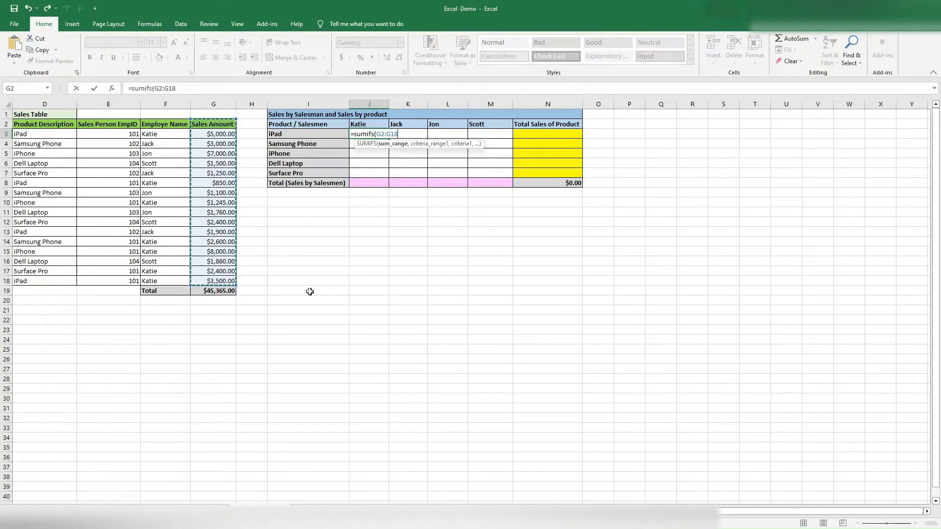
{"action": "type", "text": ","}
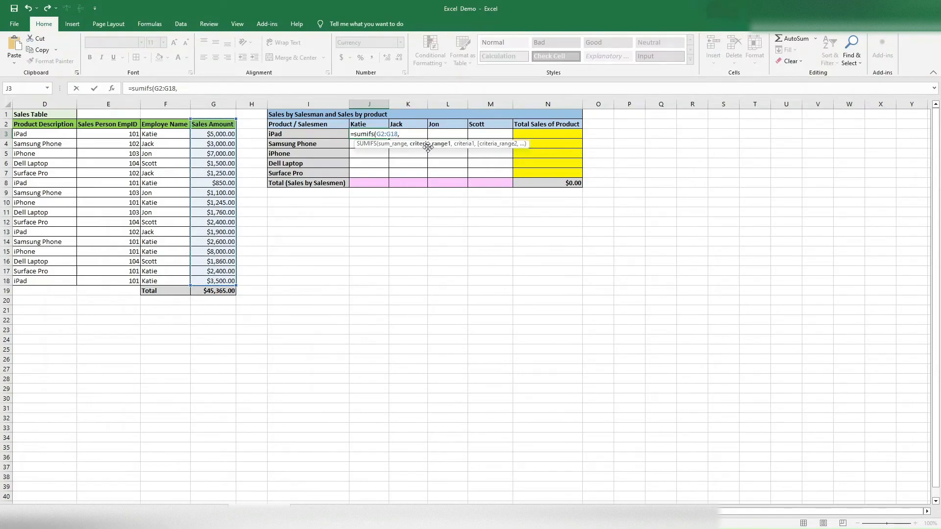
{"action": "left_click_drag", "start_coordinate": [33, 124], "coordinate": [32, 282]}
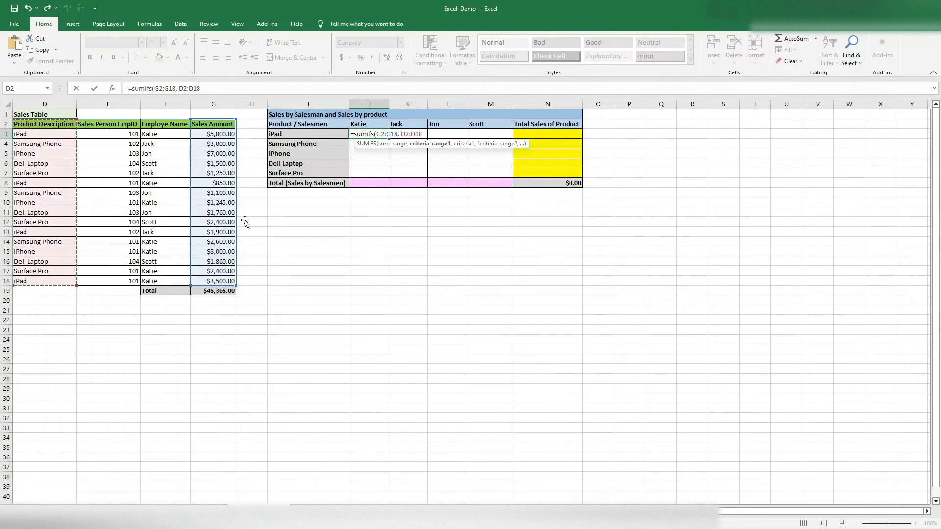
{"action": "type", "text": ","}
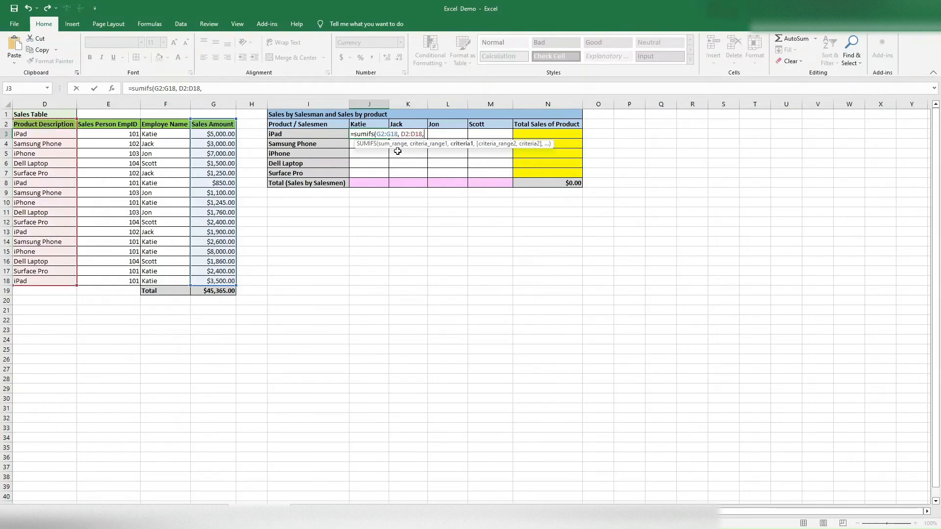
{"action": "left_click", "coordinate": [283, 133]}
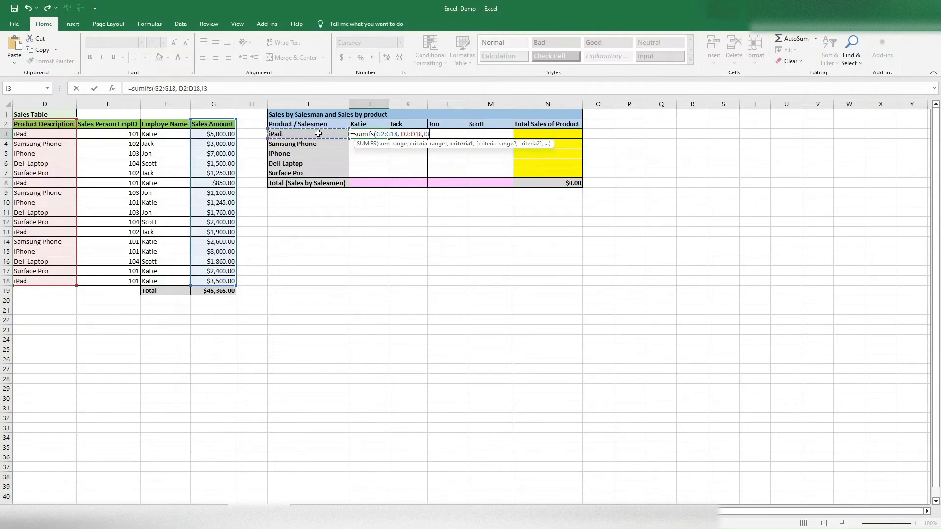
Add employee name range F2:F18 with criterion J2 as the second condition and close the SUMIFS formula
{"action": "type", "text": ","}
{"action": "left_click_drag", "start_coordinate": [153, 126], "coordinate": [169, 279]}
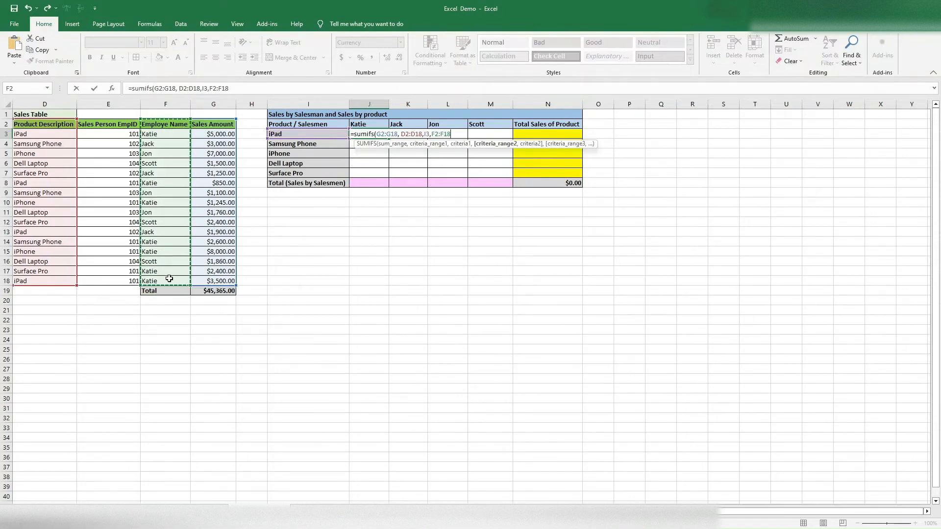
{"action": "type", "text": ","}
{"action": "left_click", "coordinate": [355, 124]}
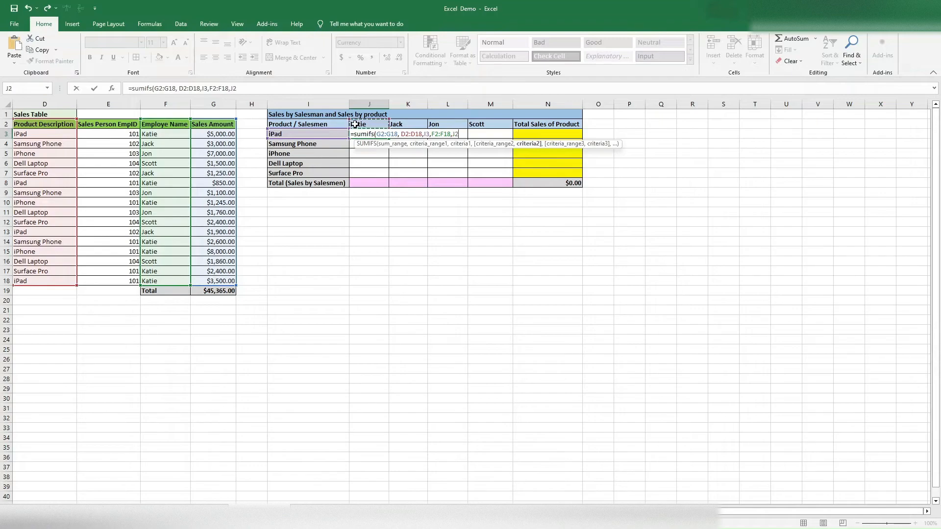
{"action": "type", "text": ")"}
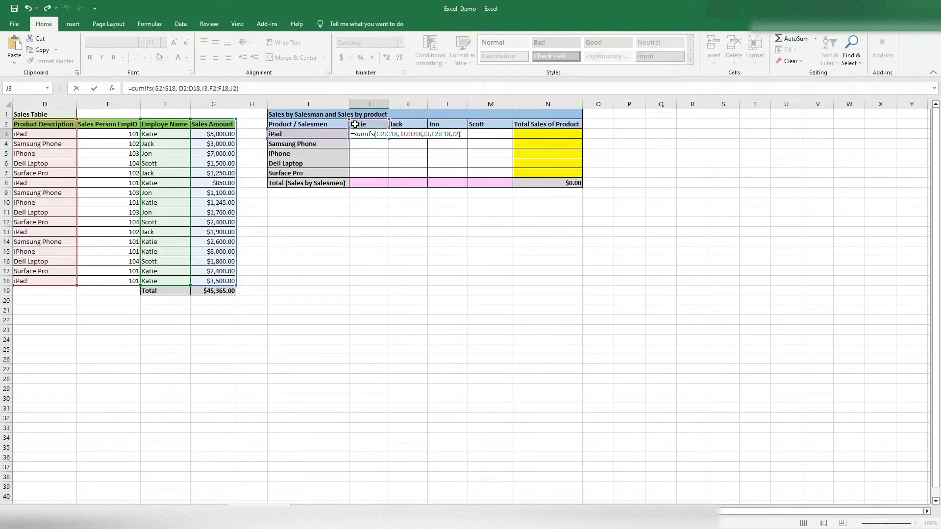
Make the formula's three ranges absolute as $G$2:$G$18, $D$2:$D$18 and $F$2:$F$18
{"action": "left_click", "coordinate": [379, 134]}
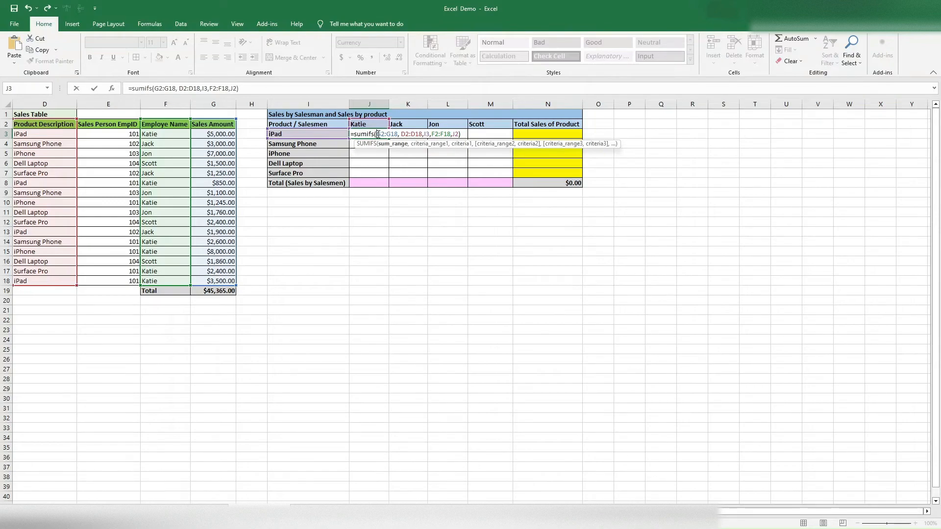
{"action": "key", "text": "F4"}
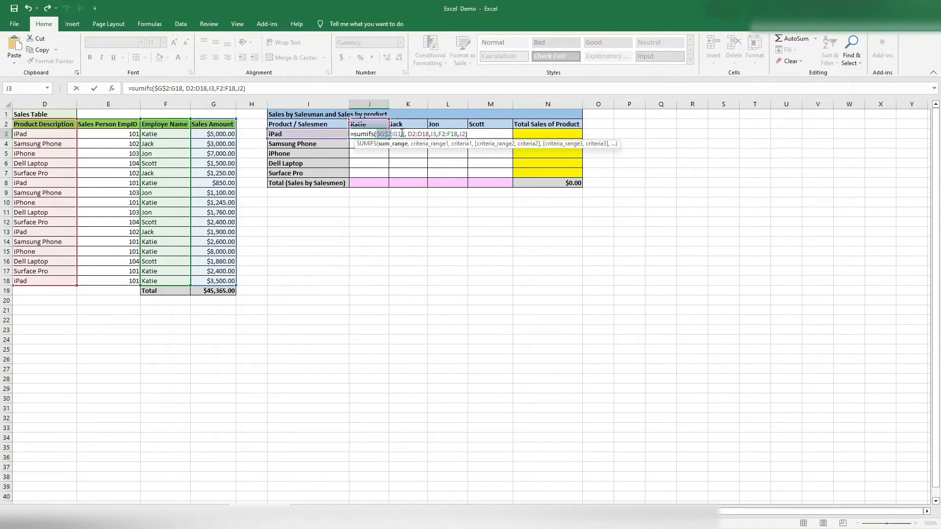
{"action": "left_click", "coordinate": [420, 134]}
{"action": "key", "text": "F4"}
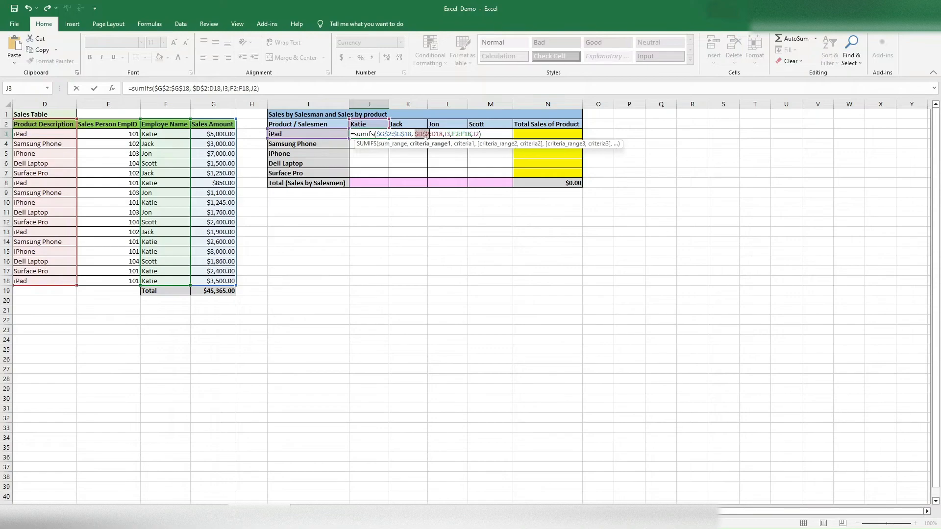
{"action": "left_click", "coordinate": [435, 134]}
{"action": "key", "text": "F4"}
{"action": "left_click", "coordinate": [461, 133]}
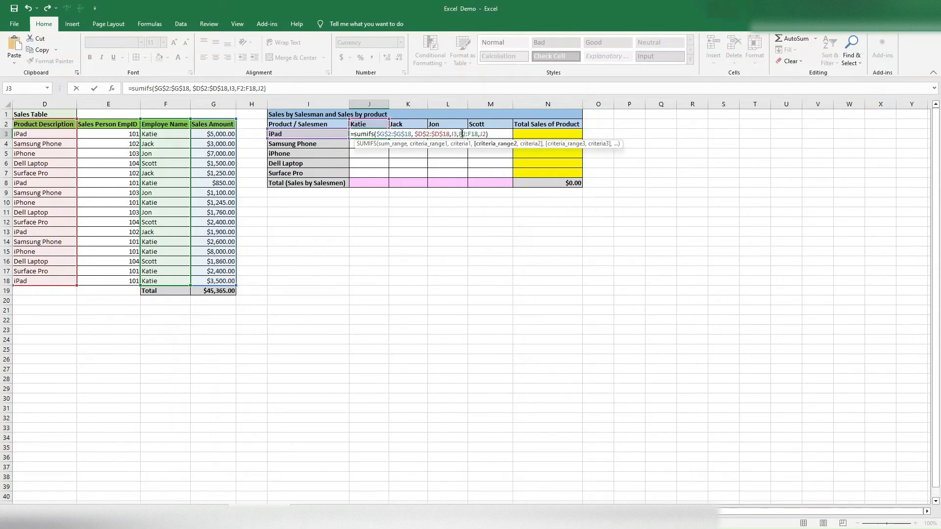
{"action": "key", "text": "F4"}
{"action": "left_click", "coordinate": [479, 134]}
{"action": "key", "text": "F4"}
Make the two criteria references in the formula absolute as $I$3 and $J$2
{"action": "left_click", "coordinate": [454, 134]}
{"action": "key", "text": "F4"}
{"action": "left_click", "coordinate": [503, 134]}
{"action": "key", "text": "F4"}
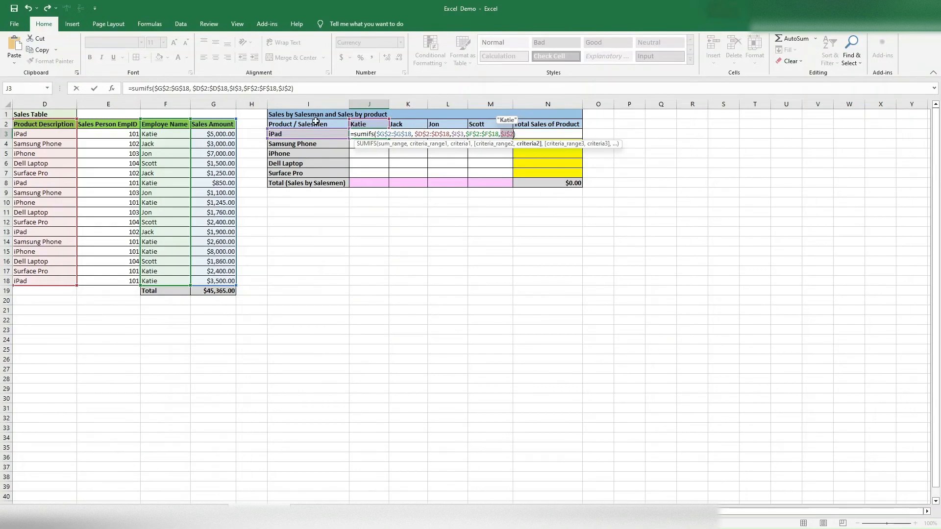
Change the criteria references in J3 to mixed references, $I3 for the product and J$2 for the salesman
{"action": "left_click", "coordinate": [458, 134]}
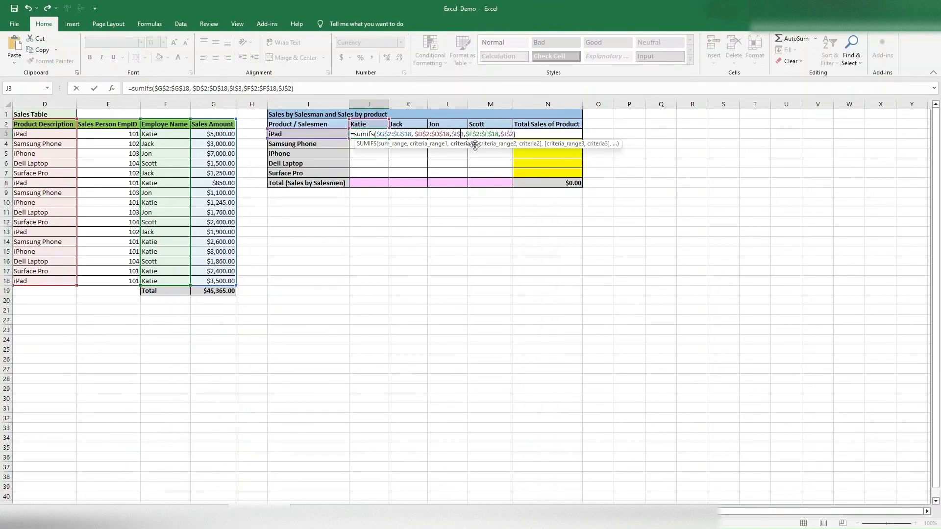
{"action": "key", "text": "BackSpace"}
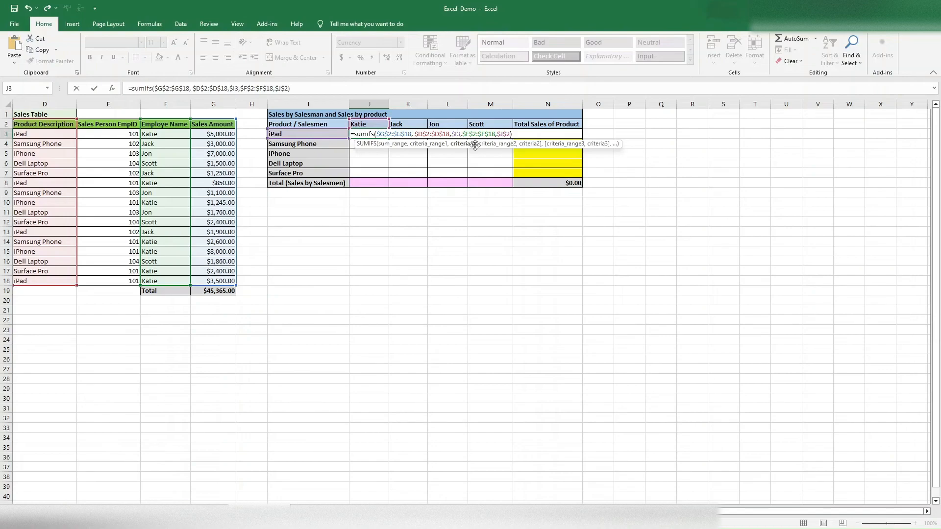
{"action": "key", "text": "Return"}
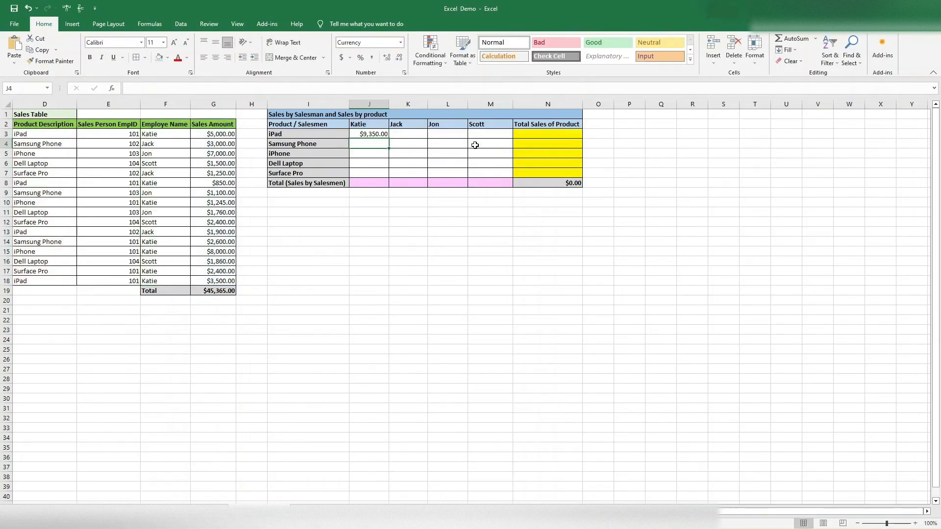
{"action": "double_click", "coordinate": [375, 134]}
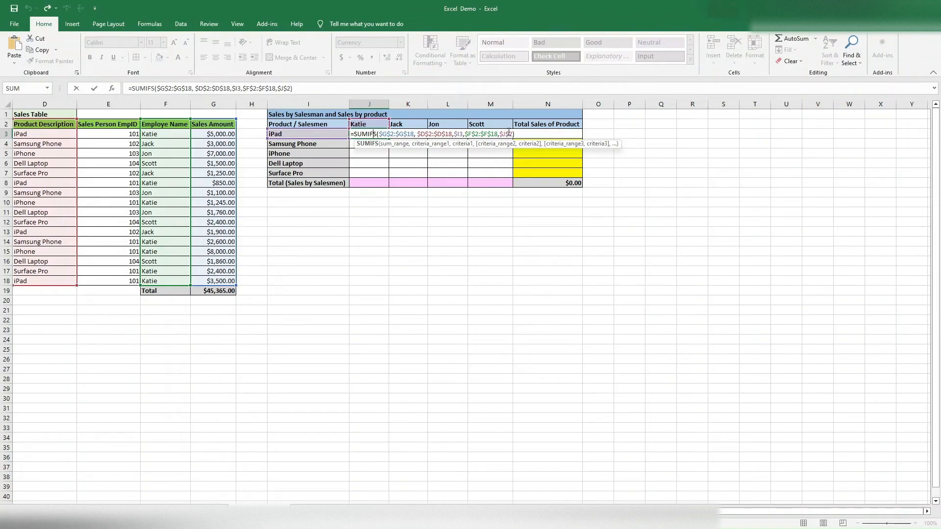
{"action": "left_click", "coordinate": [503, 134]}
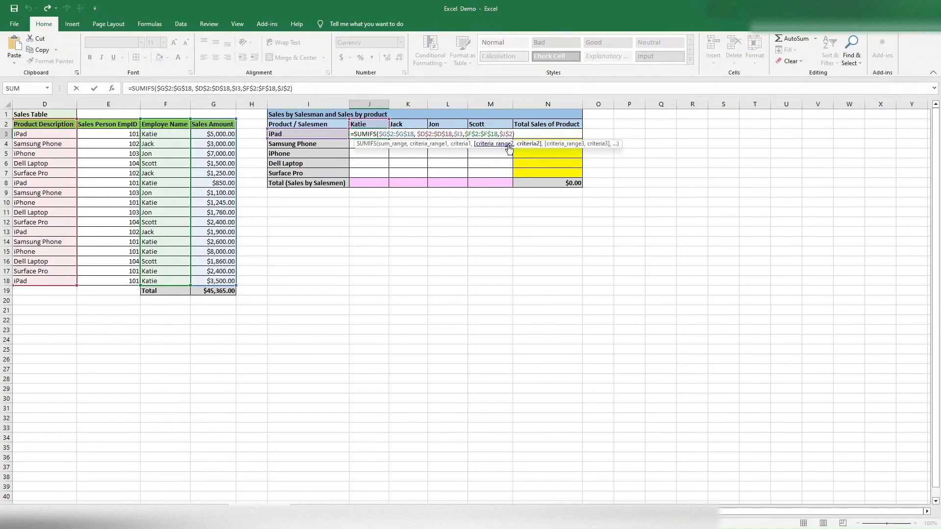
{"action": "key", "text": "BackSpace"}
{"action": "key", "text": "Return"}
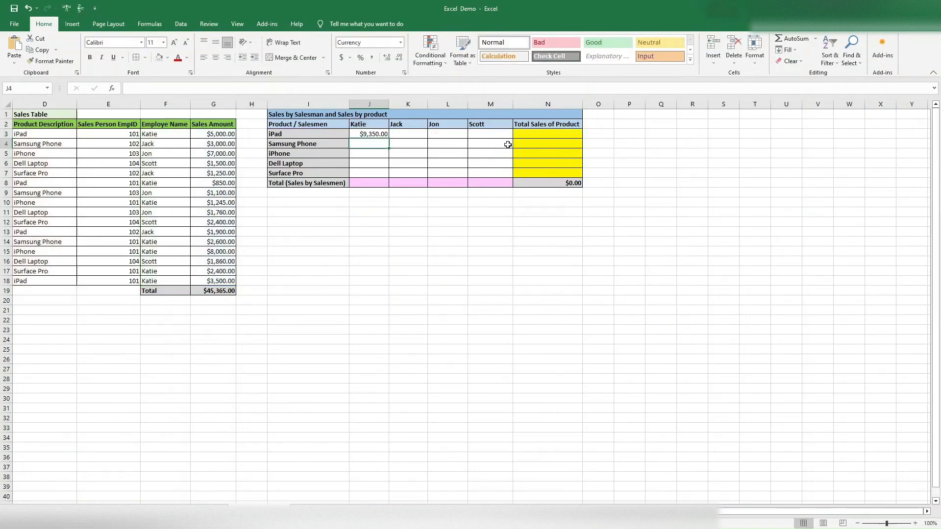
Highlight the sales table's matching iPad records in rows 3, 8 and 18, columns D to G, with light green fill
{"action": "left_click", "coordinate": [378, 133]}
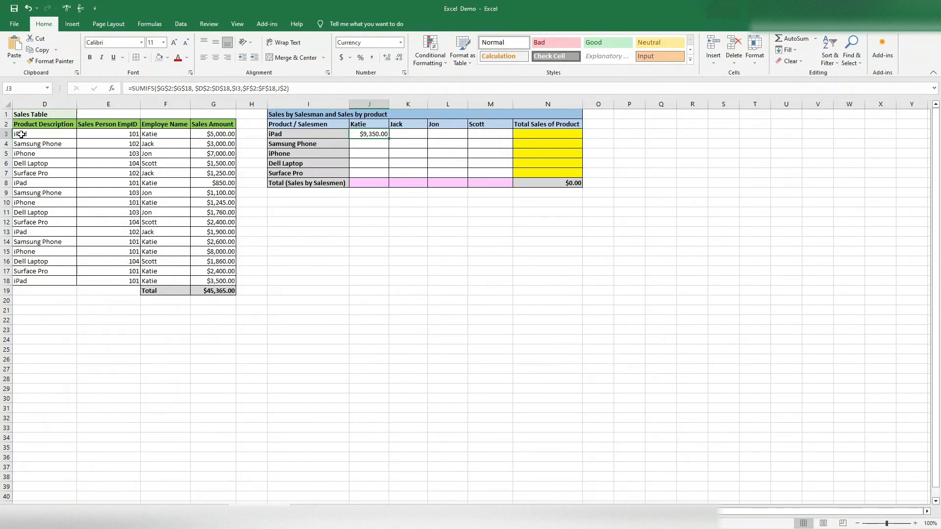
{"action": "left_click_drag", "start_coordinate": [24, 134], "coordinate": [224, 135]}
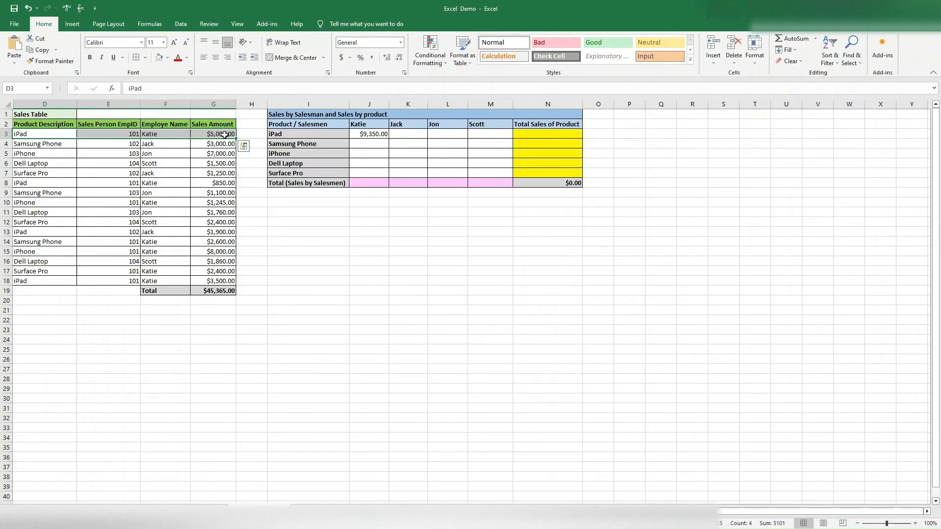
{"action": "left_click", "coordinate": [168, 57]}
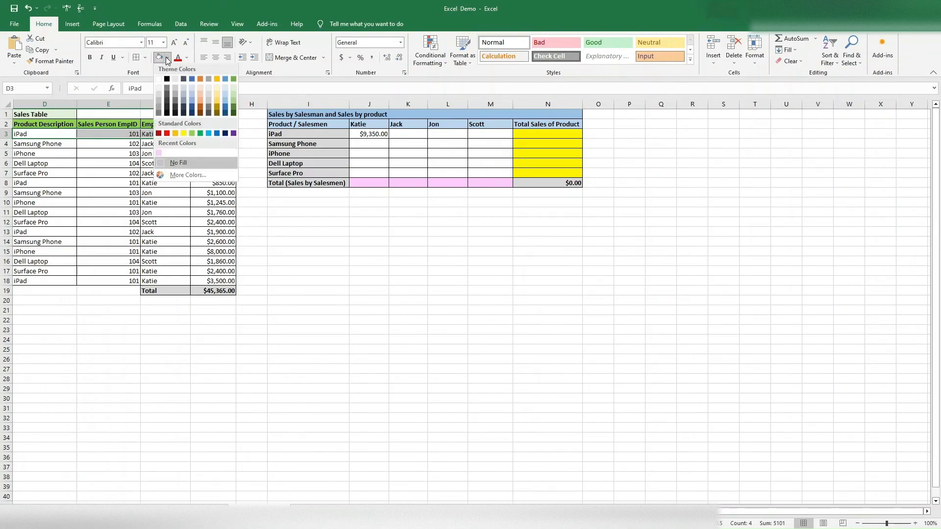
{"action": "left_click", "coordinate": [191, 134]}
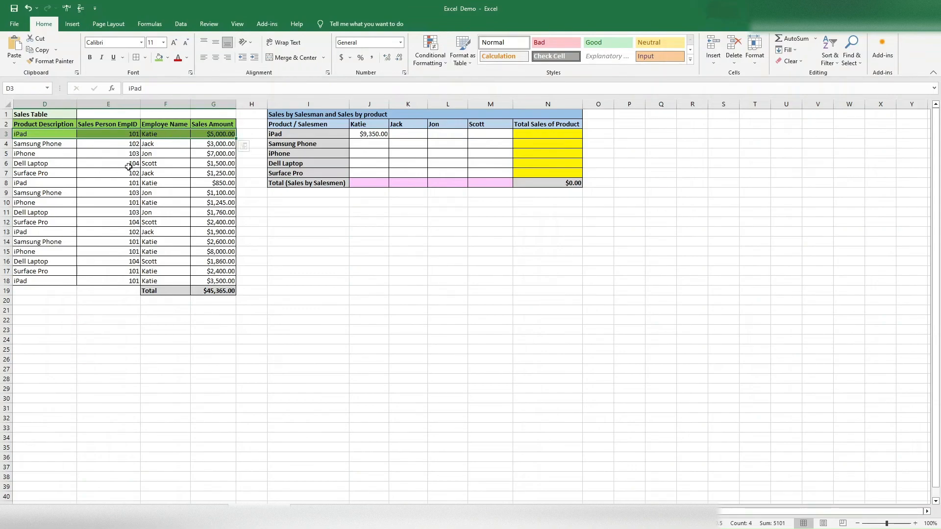
{"action": "left_click_drag", "start_coordinate": [47, 183], "coordinate": [234, 184]}
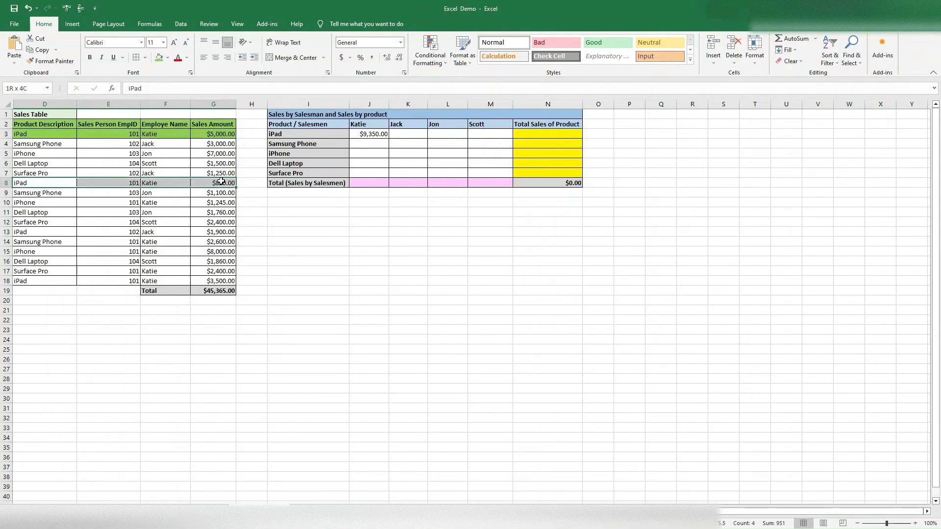
{"action": "left_click", "coordinate": [160, 61]}
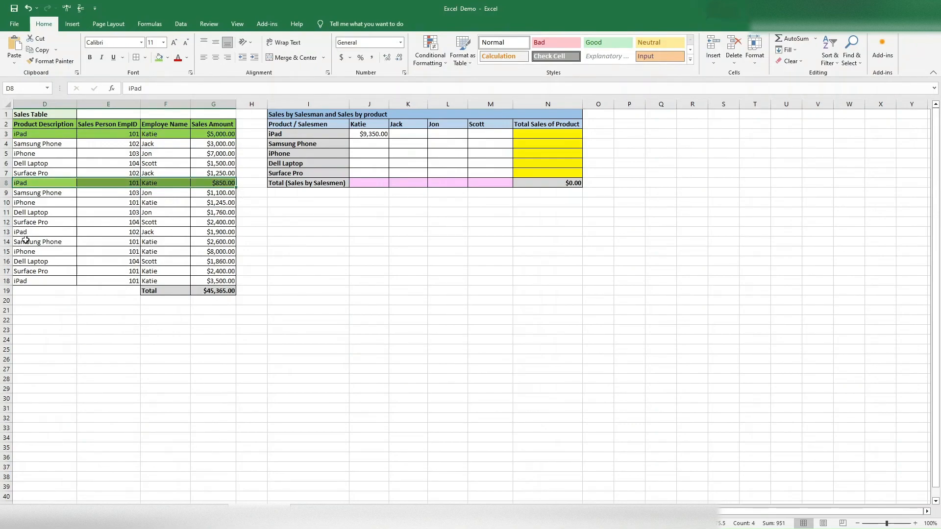
{"action": "left_click_drag", "start_coordinate": [24, 281], "coordinate": [220, 279]}
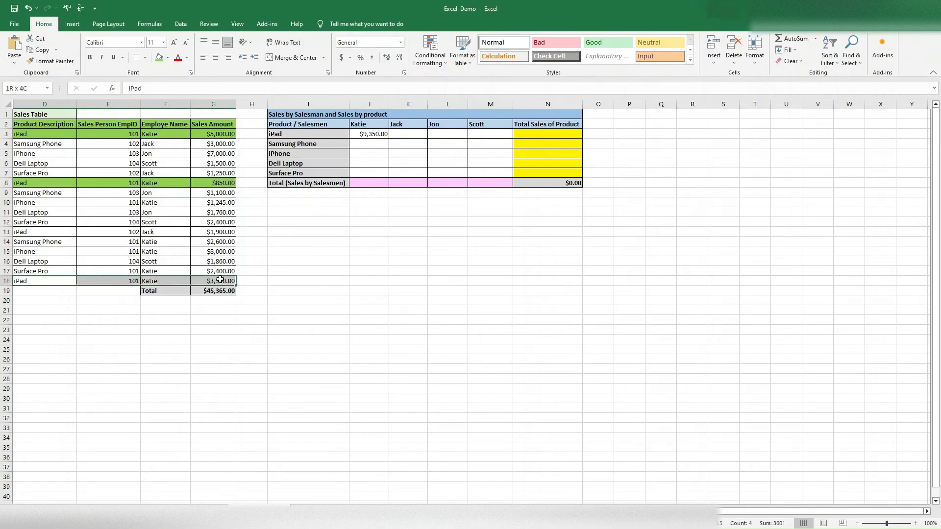
{"action": "left_click", "coordinate": [159, 58]}
Check the combined sales amount of cells G3, G8 and G18 against the result in J3
{"action": "left_click", "coordinate": [221, 135]}
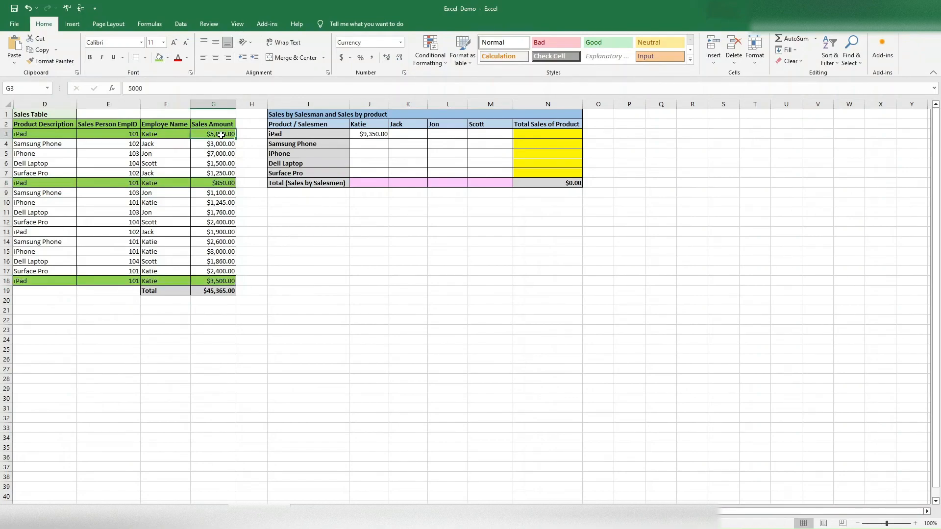
{"action": "left_click", "coordinate": [216, 183], "text": "ctrl"}
{"action": "left_click", "coordinate": [208, 282], "text": "ctrl"}
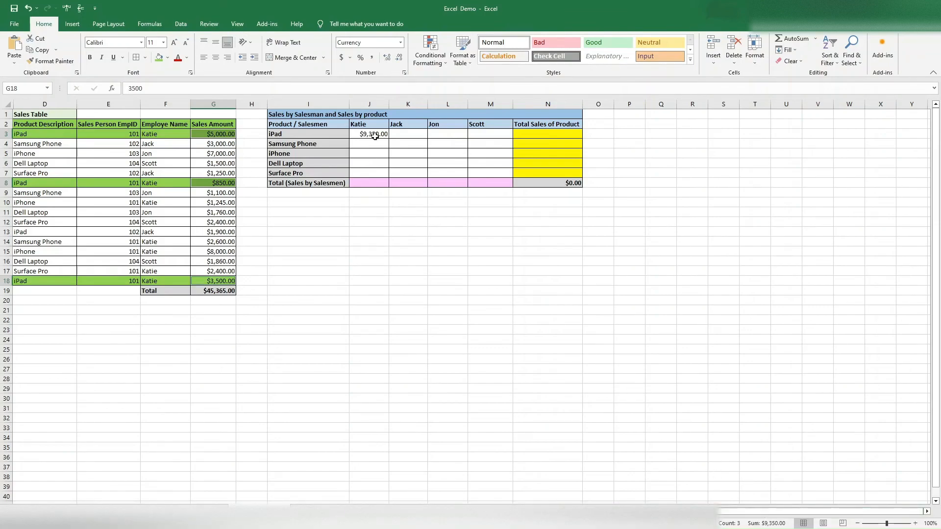
Fill the SUMIFS formula from J3 across all salesmen and products in J3:M7
{"action": "left_click", "coordinate": [356, 133]}
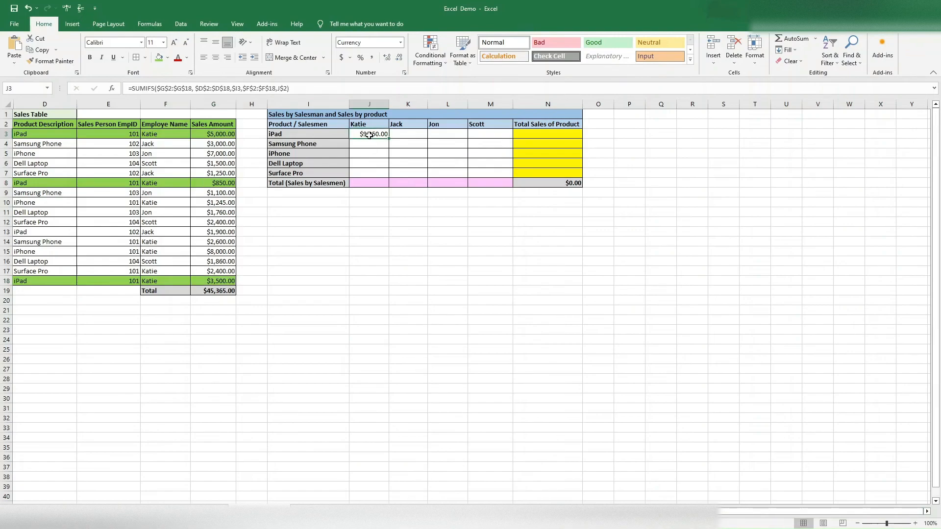
{"action": "left_click_drag", "start_coordinate": [389, 139], "coordinate": [514, 176]}
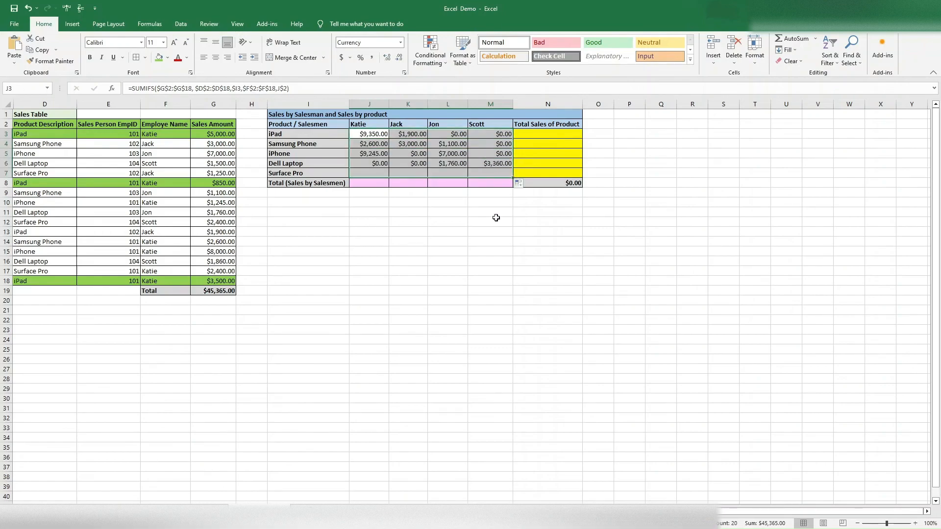
Add the total sales of each product in N3:N7 by applying AutoSum across the salesmen's amounts in J3:M7
{"action": "left_click", "coordinate": [491, 256]}
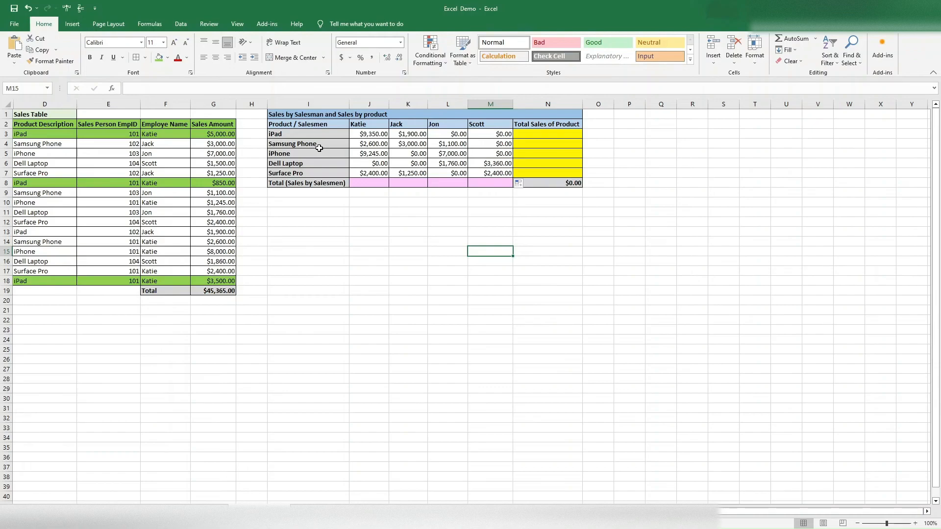
{"action": "left_click_drag", "start_coordinate": [369, 134], "coordinate": [539, 133]}
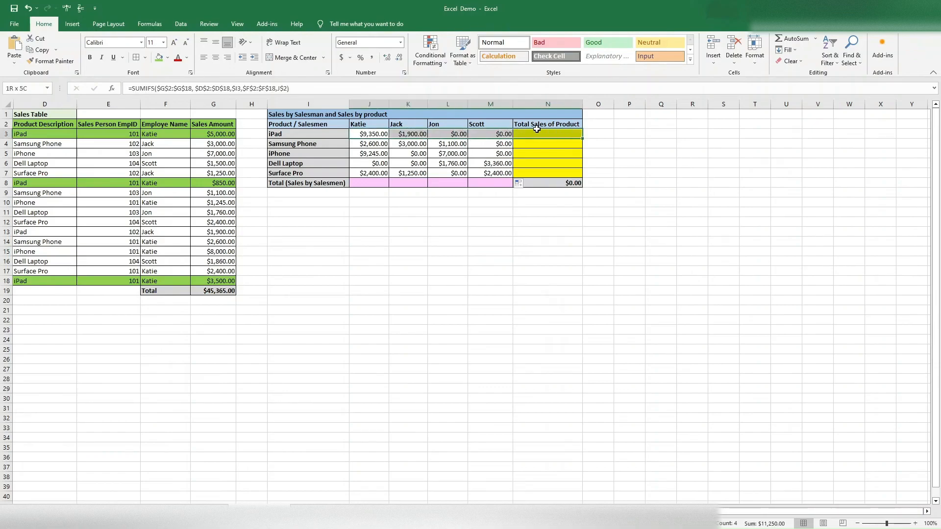
{"action": "left_click_drag", "start_coordinate": [379, 134], "coordinate": [549, 173]}
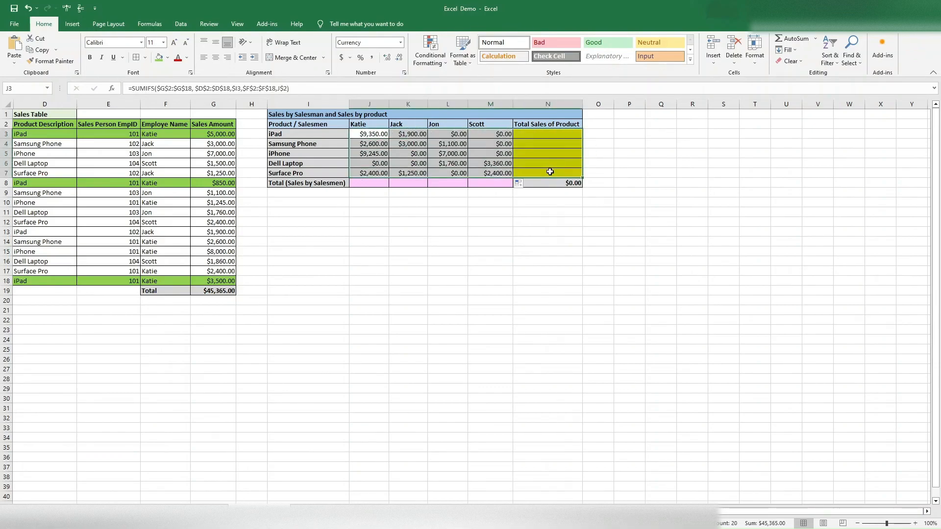
{"action": "left_click", "coordinate": [791, 38]}
{"action": "left_click", "coordinate": [547, 222]}
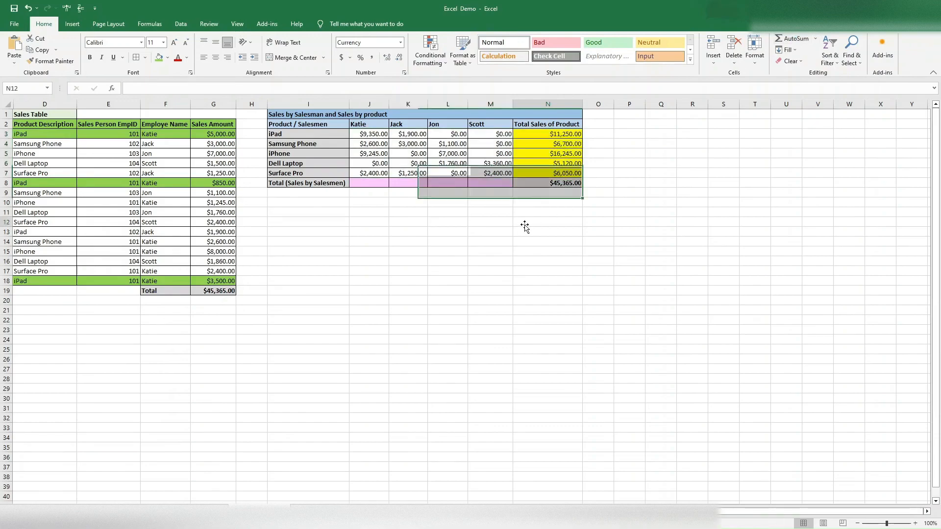
Add the total sales of each salesman in J8:M8 by applying AutoSum to the product amounts above
{"action": "left_click_drag", "start_coordinate": [367, 136], "coordinate": [509, 184]}
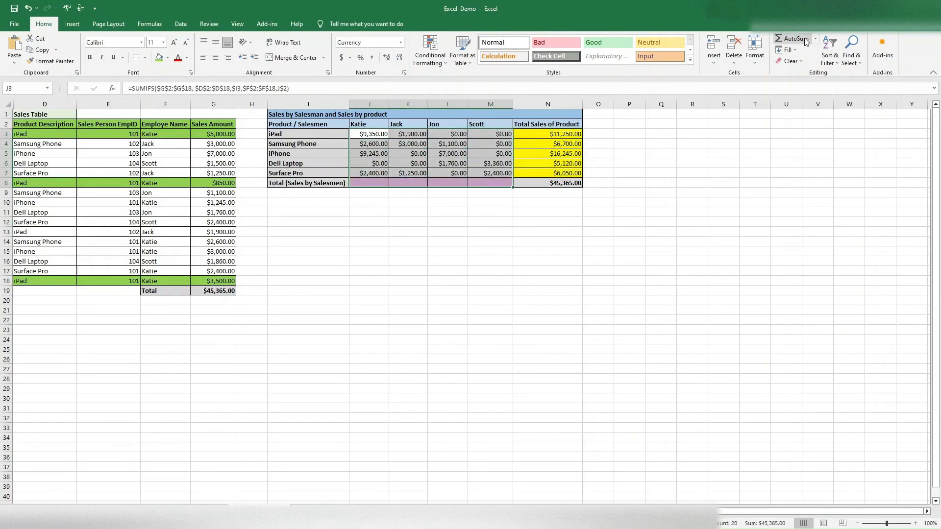
{"action": "left_click", "coordinate": [791, 38]}
{"action": "left_click", "coordinate": [600, 212]}
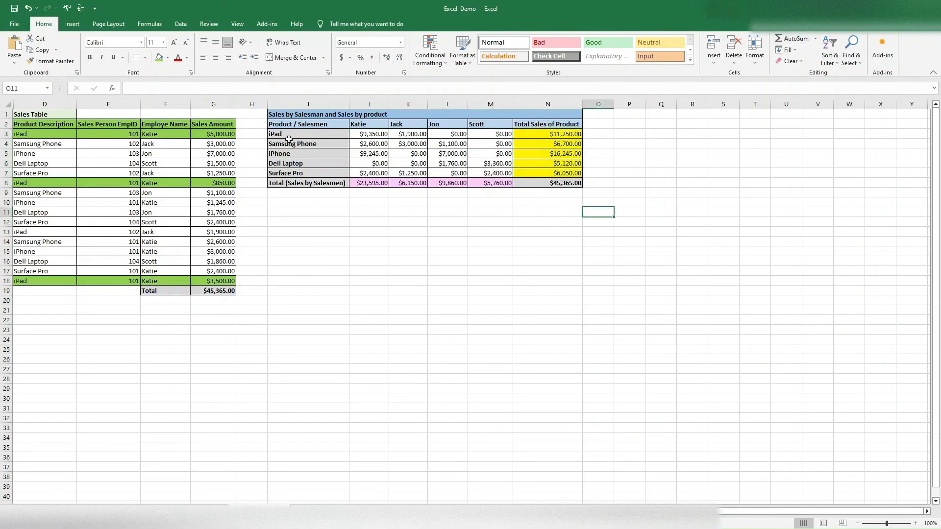
Review the summary table's totals by product and by salesman, and compare the grand total in N8 with the sales table's total in G19
{"action": "left_click_drag", "start_coordinate": [281, 135], "coordinate": [559, 134]}
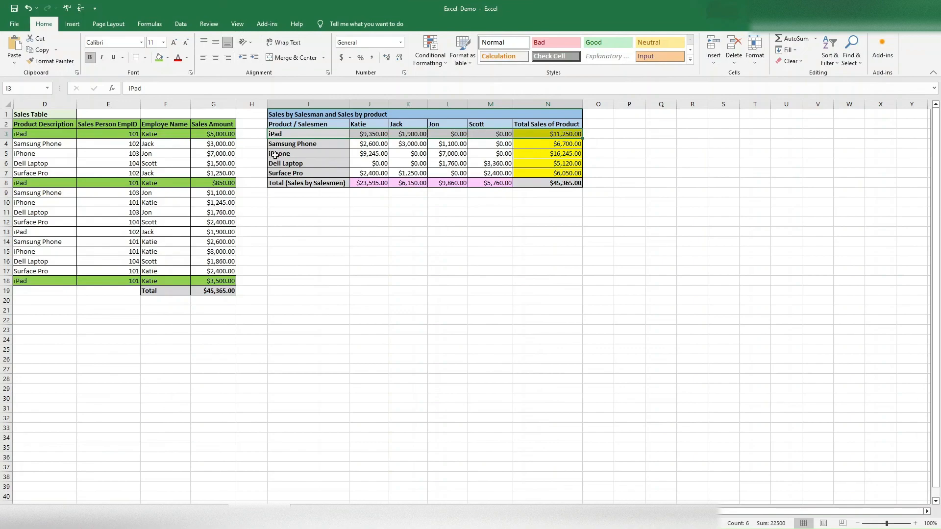
{"action": "left_click_drag", "start_coordinate": [275, 144], "coordinate": [561, 144]}
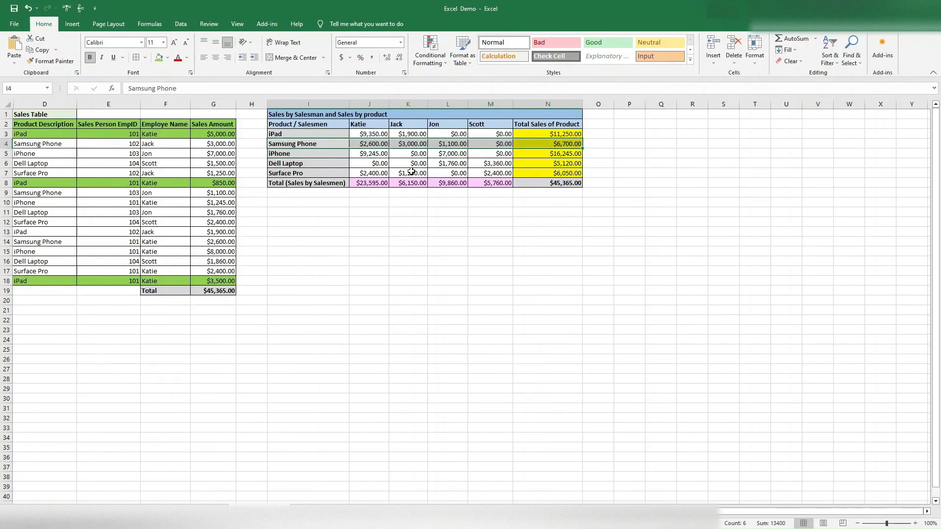
{"action": "left_click", "coordinate": [439, 240]}
{"action": "left_click_drag", "start_coordinate": [367, 123], "coordinate": [373, 188]}
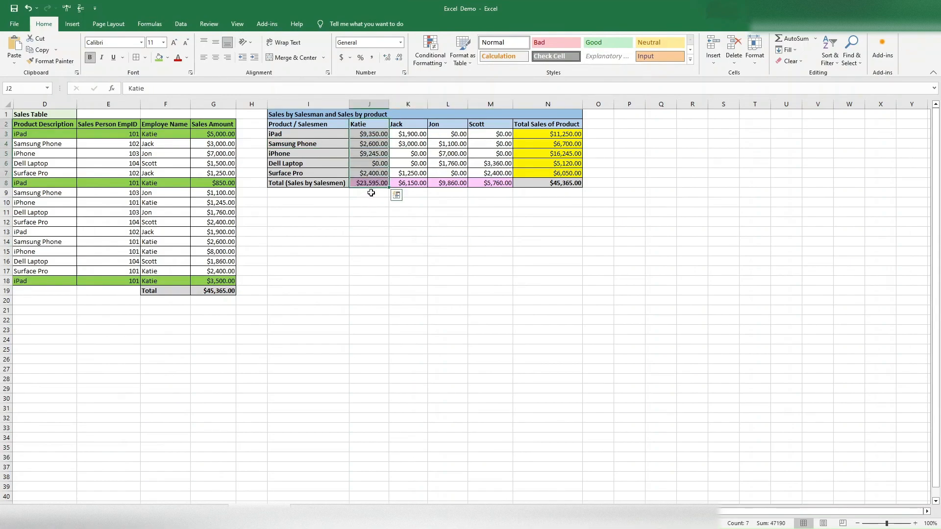
{"action": "left_click", "coordinate": [387, 220]}
{"action": "left_click_drag", "start_coordinate": [415, 125], "coordinate": [416, 174]}
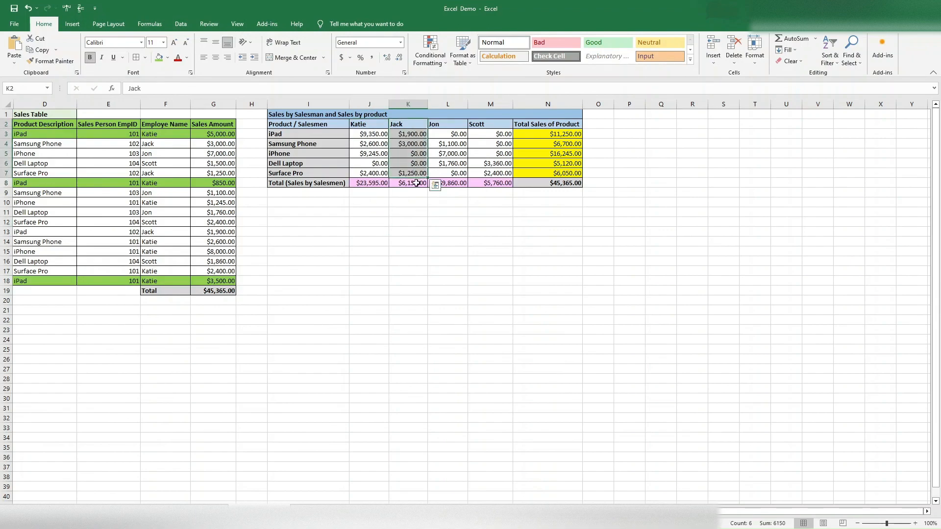
{"action": "left_click", "coordinate": [417, 183]}
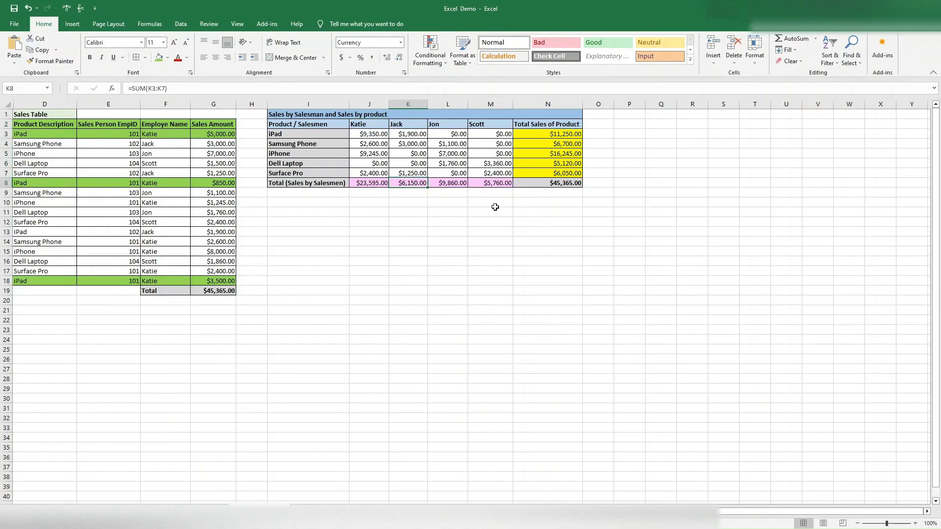
{"action": "left_click", "coordinate": [545, 183]}
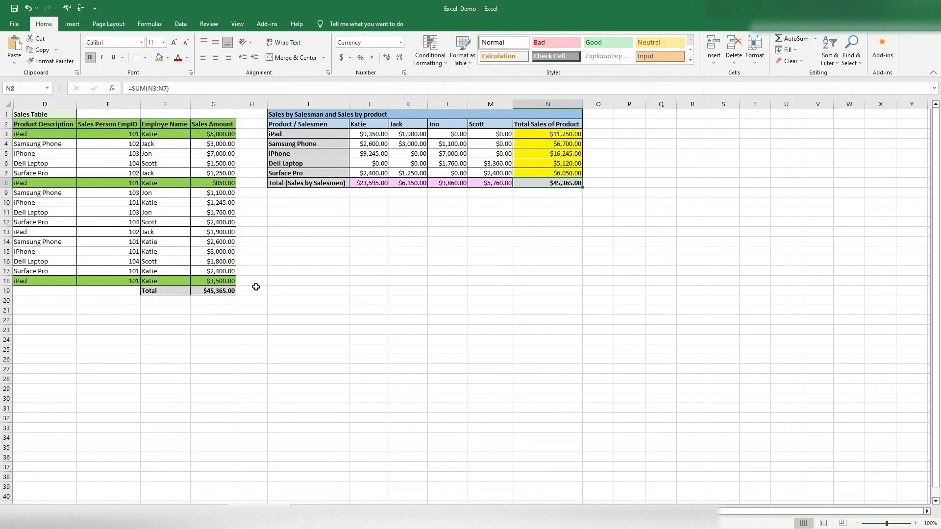
{"action": "left_click", "coordinate": [214, 292]}
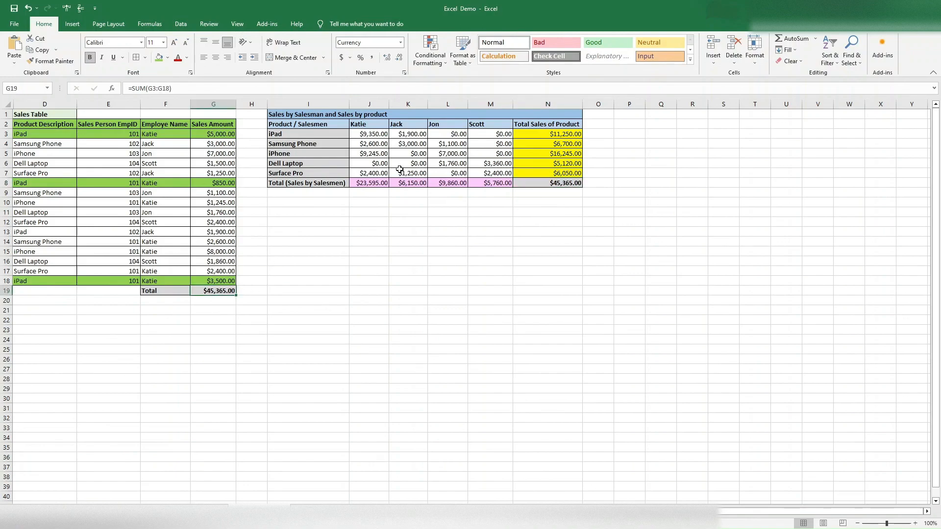
{"action": "left_click", "coordinate": [379, 132]}
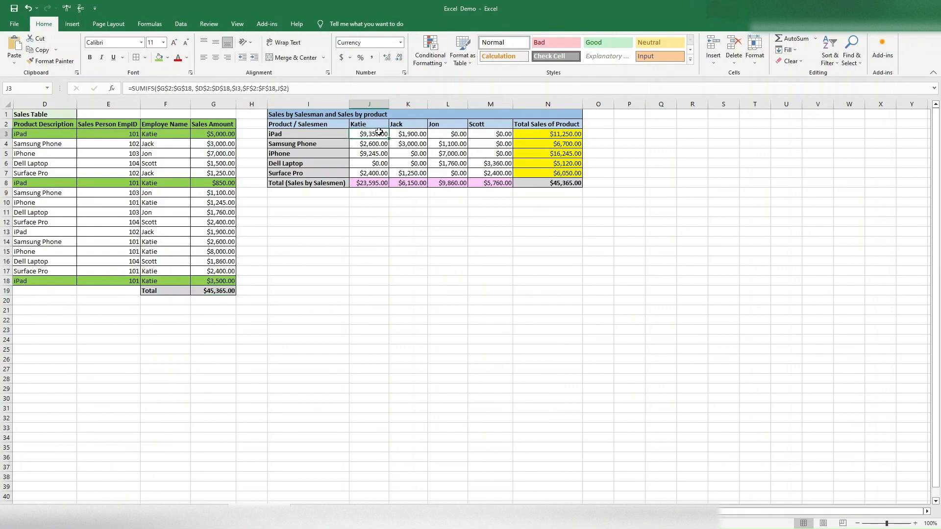